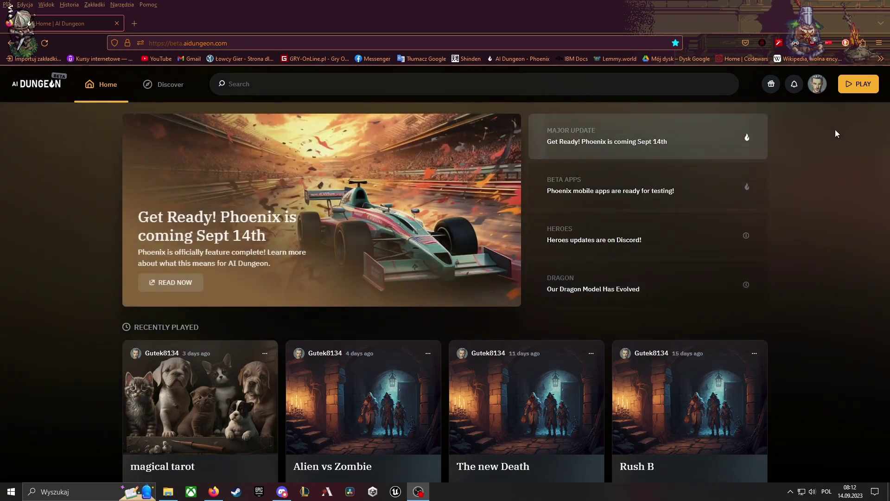
- Create a new scenario from the Empty template and open Edit Scripts from its Details tab
click(856, 89)
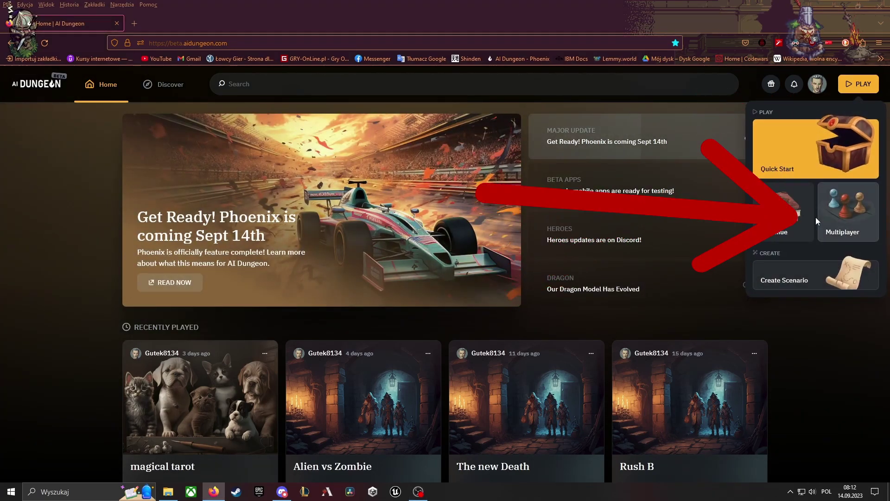
click(819, 265)
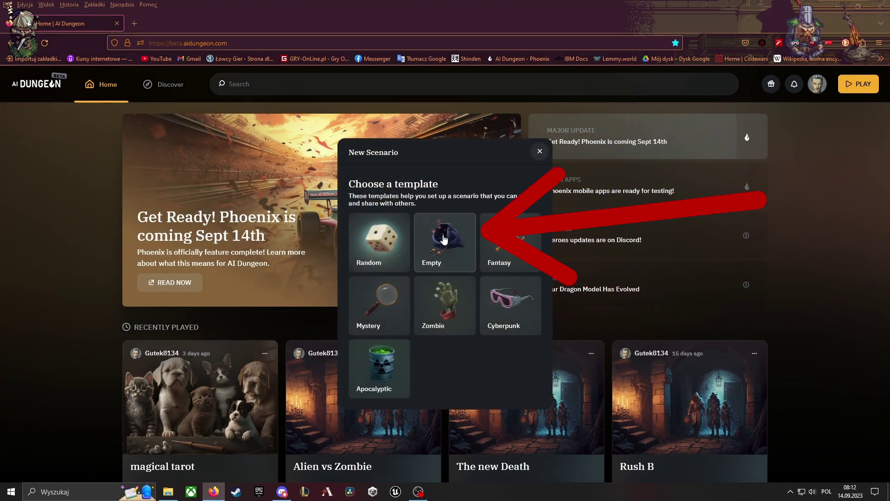
click(432, 250)
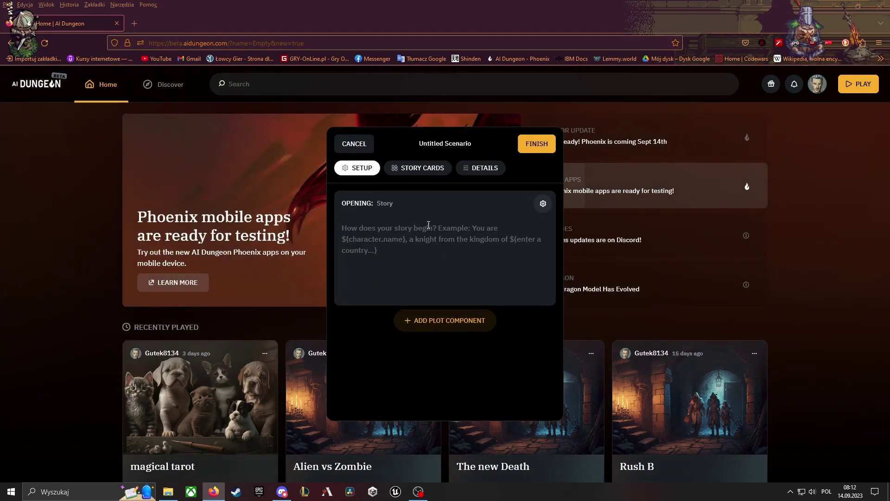
click(487, 171)
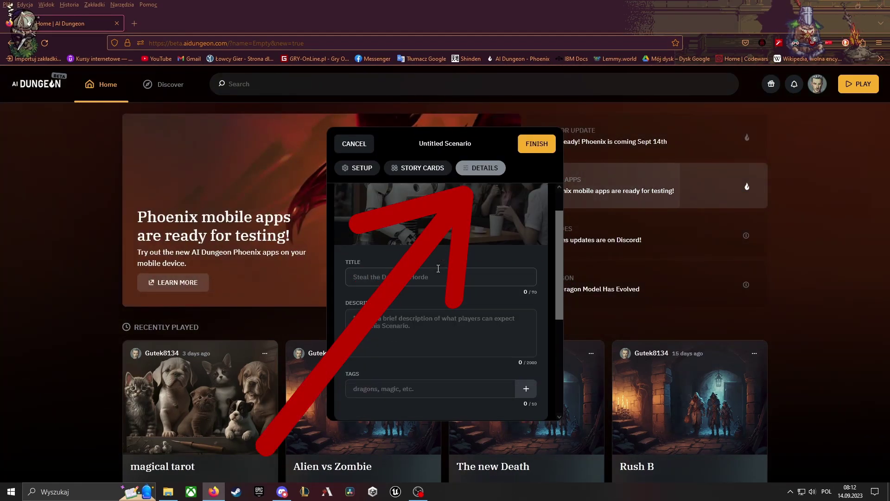
scroll(438, 268, down, 5)
click(443, 390)
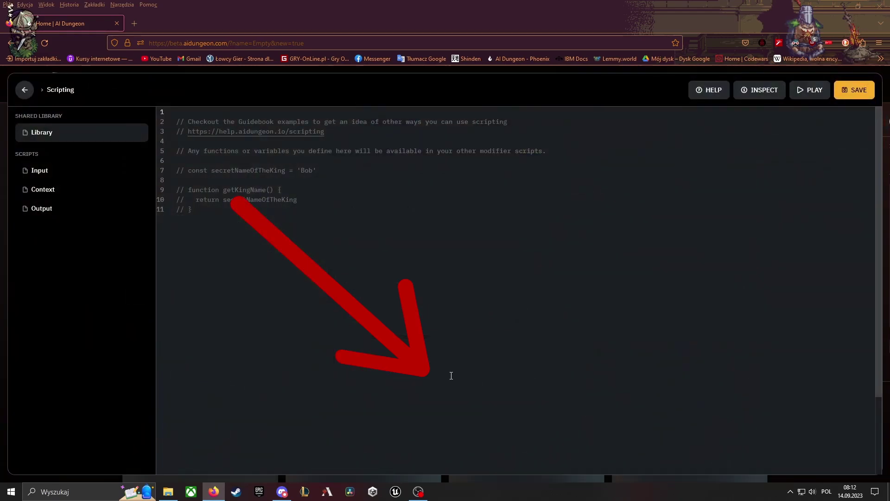
- Open the saved AID-dice-rolling GitHub repository link in a new browser tab
key(ctrl+t)
key(super+v)
key(Down)
key(Down)
key(Down)
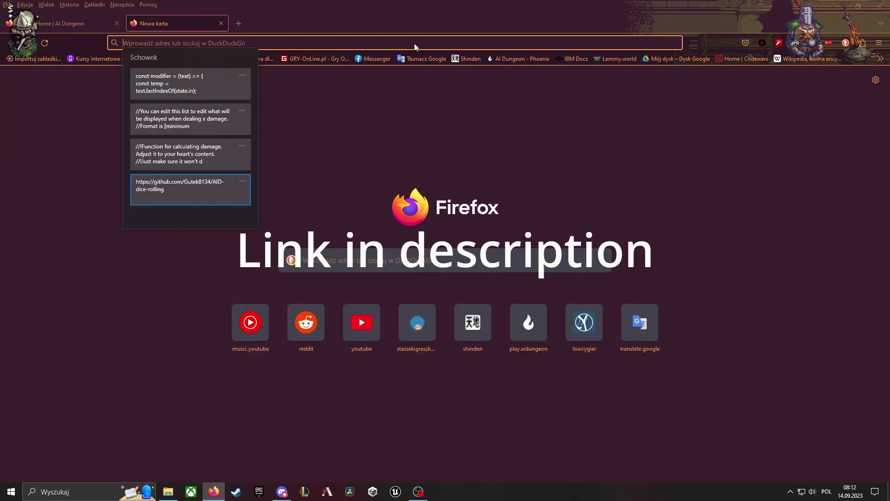
key(Return)
key(Return)
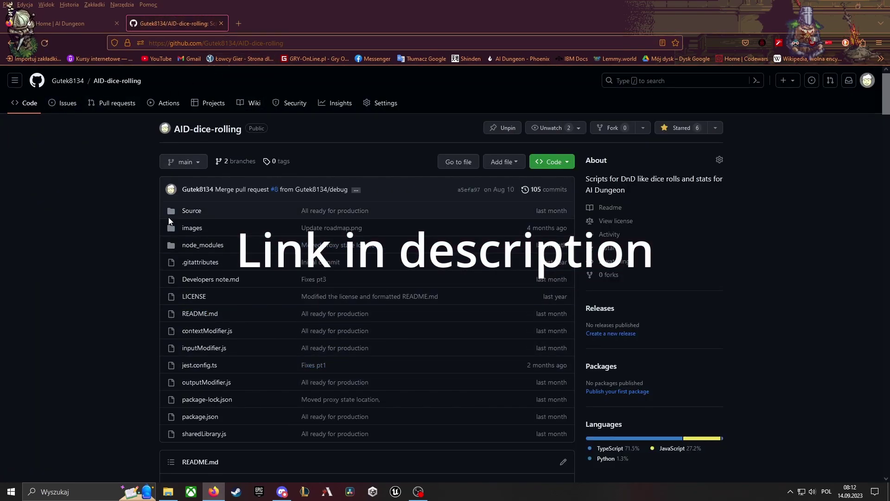
- Open contextModifier.js, inputModifier.js, outputModifier.js and sharedLibrary.js in background tabs
scroll(195, 246, down, 1)
middle_click(221, 288)
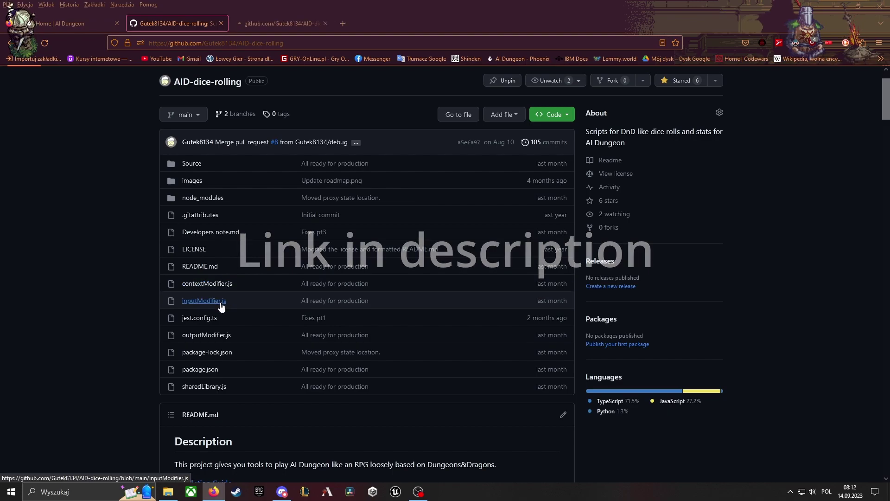
middle_click(219, 301)
middle_click(215, 335)
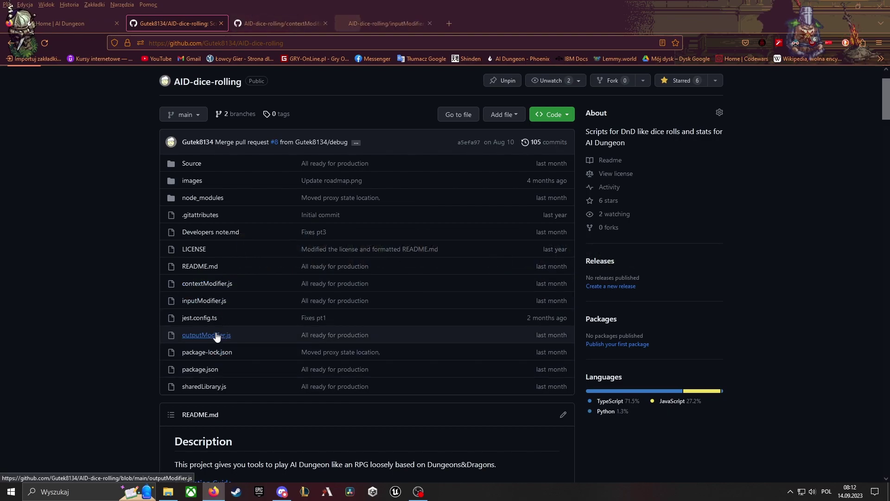
middle_click(211, 387)
- Copy the full raw code of sharedLibrary.js
click(283, 20)
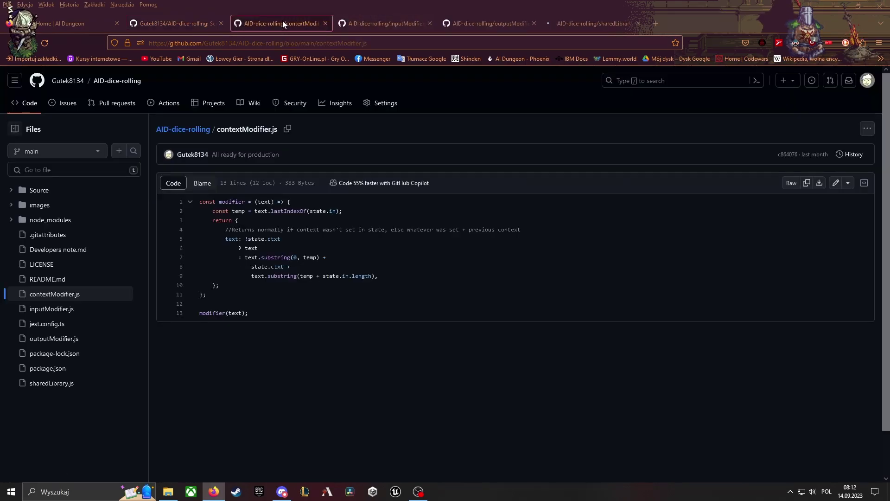
click(202, 23)
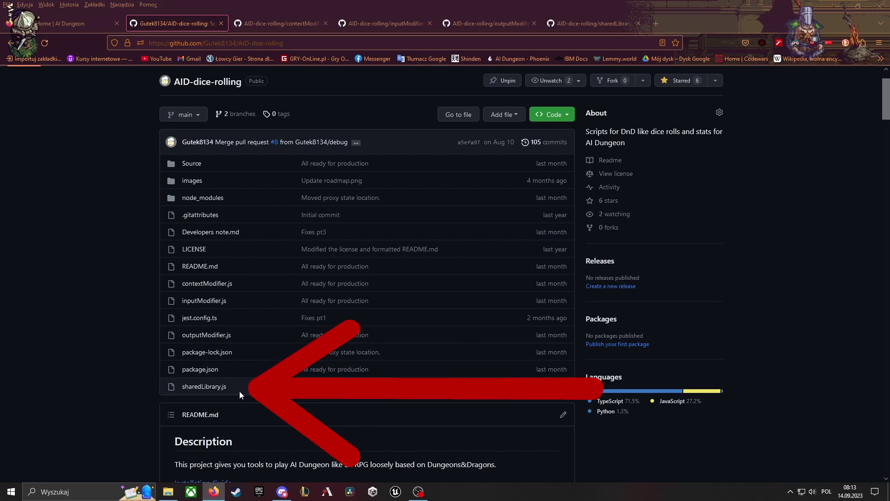
click(593, 23)
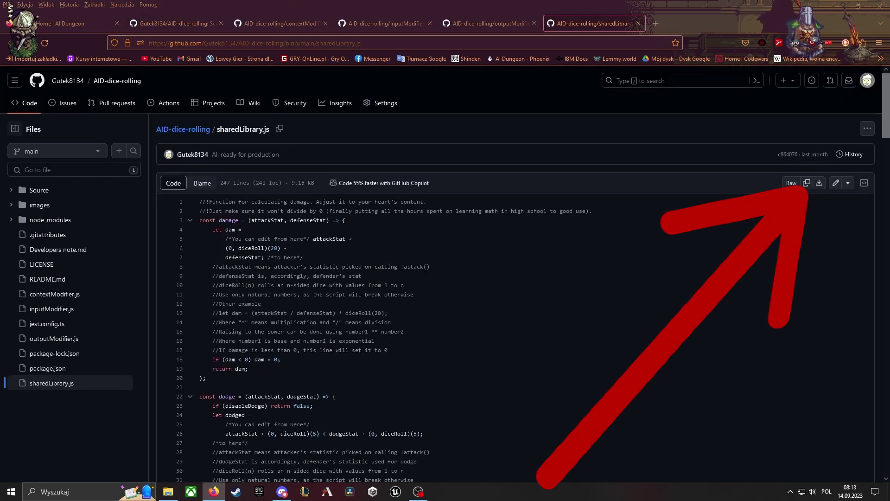
click(807, 185)
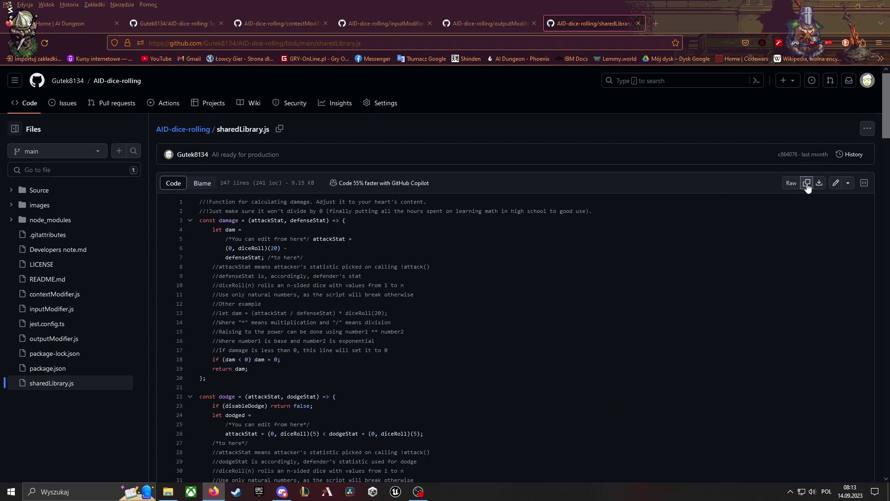
- Replace the Library script with the copied sharedLibrary.js code
click(60, 16)
click(301, 185)
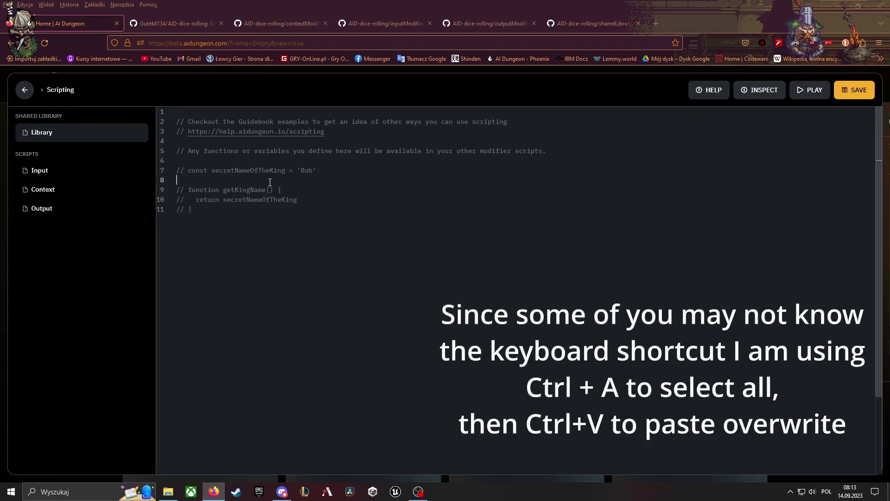
key(ctrl+a)
key(ctrl+v)
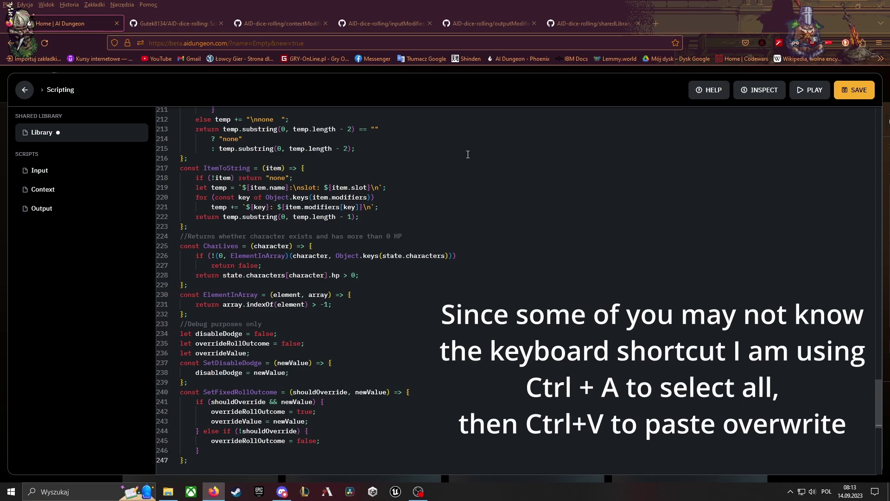
- Replace the Input script with the inputModifier.js code
click(387, 26)
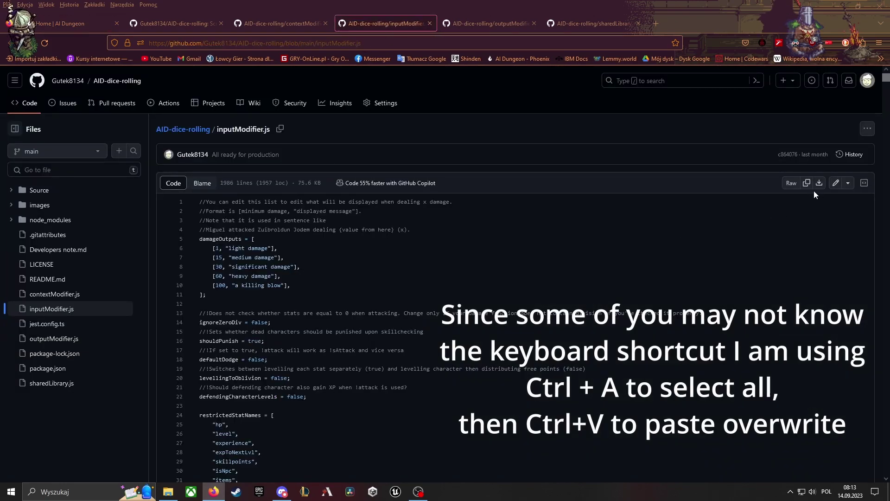
click(58, 16)
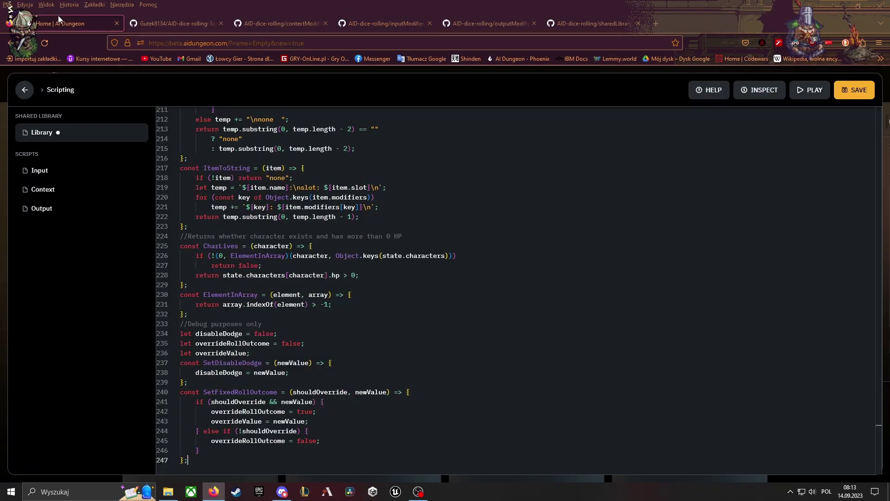
click(54, 174)
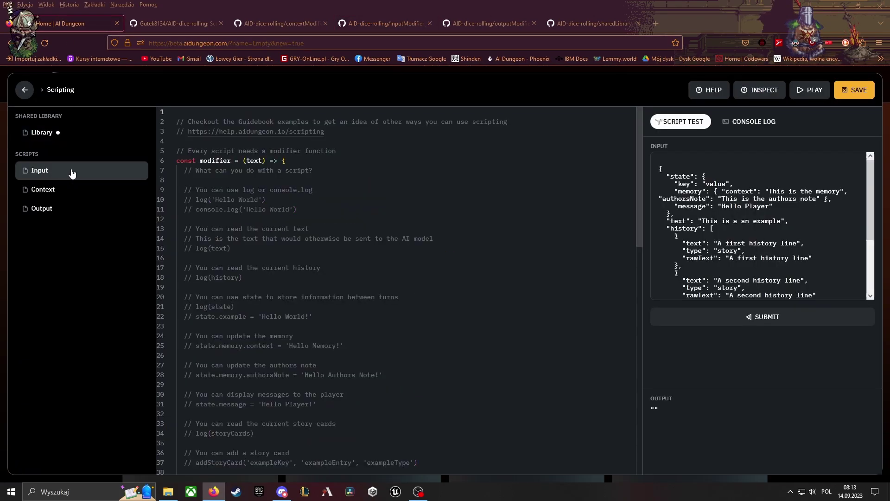
key(ctrl+a)
key(ctrl+v)
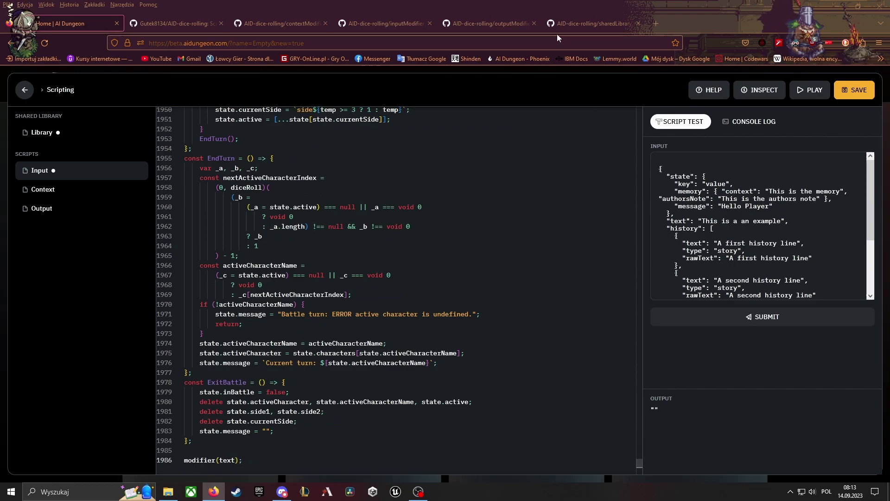
- Copy contextModifier.js and paste it over the Context script
click(573, 19)
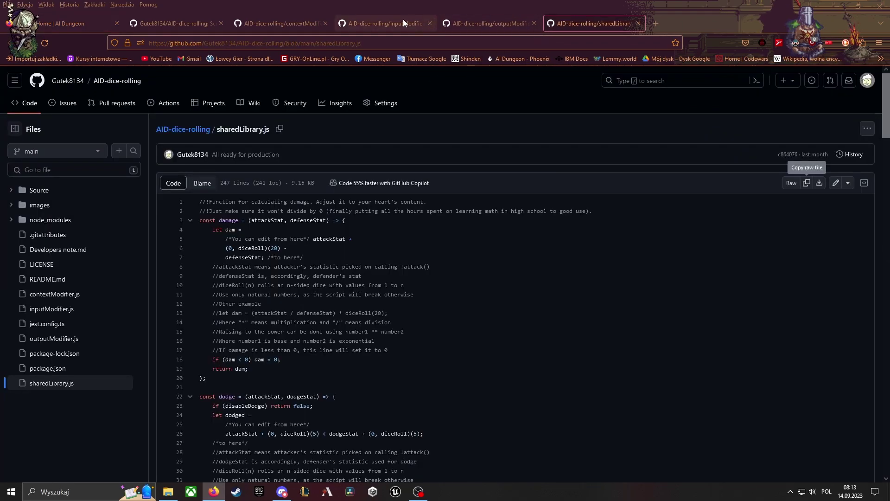
click(306, 22)
click(807, 183)
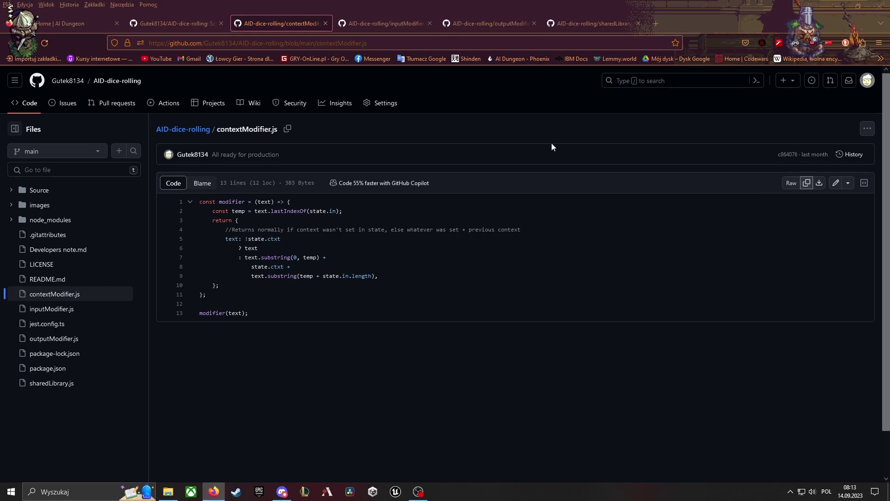
click(60, 23)
click(83, 190)
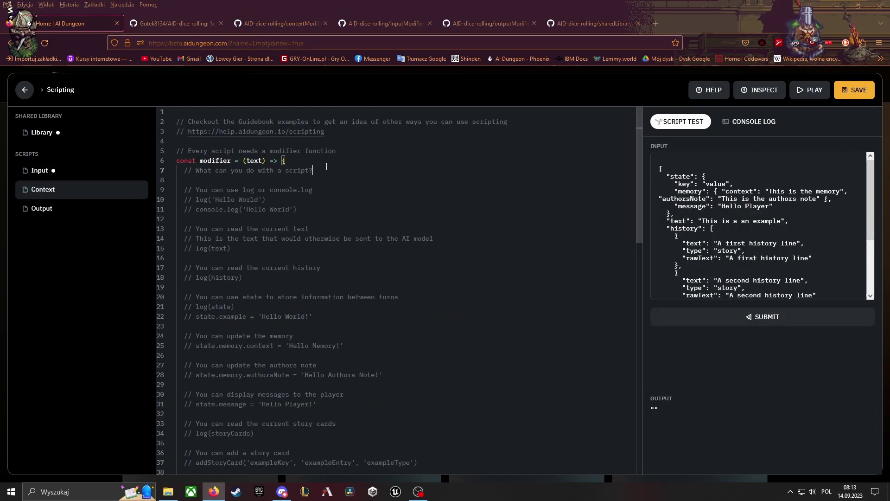
key(ctrl+a)
text(const modifier = (text) => {   const temp = text.lastIndexOf(state.in);   return {     //Returns normally if context wasn't set in state, else whatever was set + previous context     text: !state.ctxt       ? text       : text.substring(0, temp) +         state.ctxt +         text.substring(temp + state.in.length),   }; };  modifier(text);)
- Copy outputModifier.js and paste it over the Output script
click(491, 23)
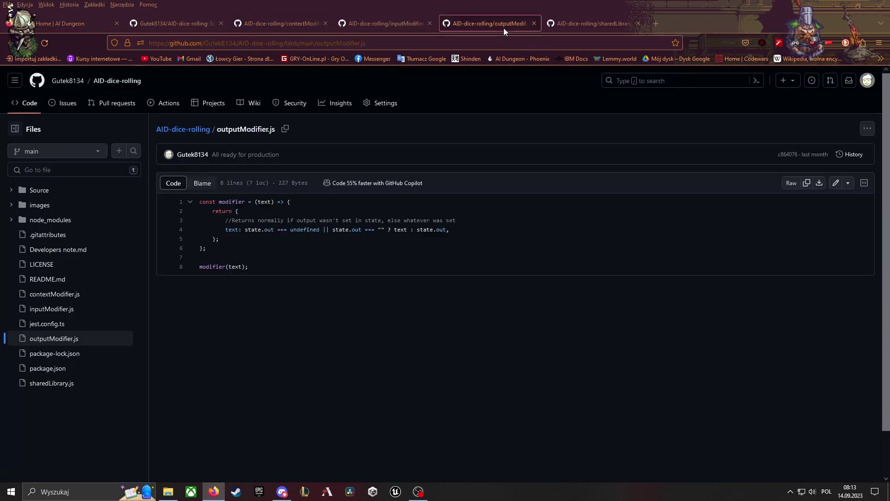
click(807, 181)
click(77, 24)
click(42, 208)
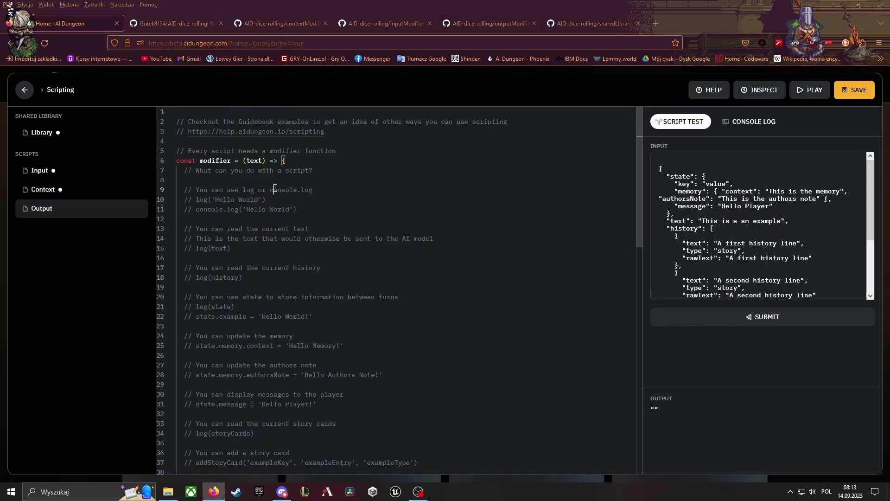
key(ctrl+a)
text(const modifier = (text) => {     return {         //Returns normally if output wasn't set in state, else whatever was set         text: state.out === undefined || state.out === "" ? text : state.out,     }; };  modifier(text);)
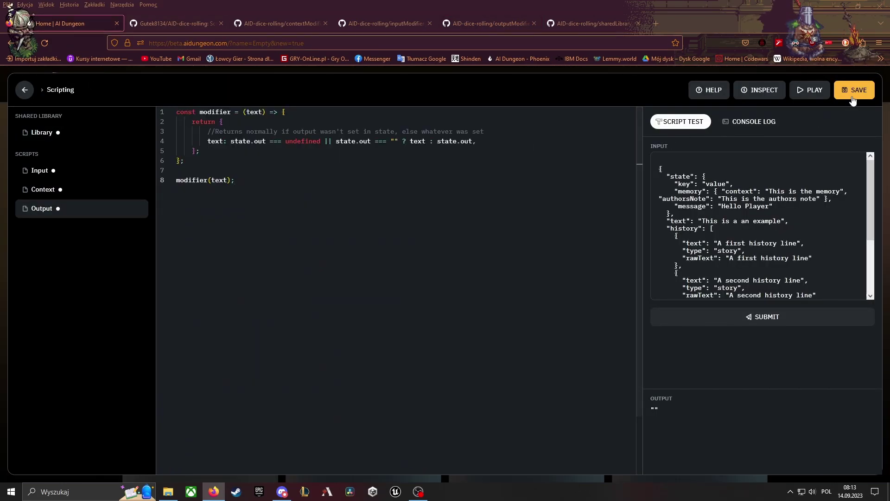
- Save the four scripts with Ctrl+S and review the Input script's dice-rolling damage code
key(ctrl+s)
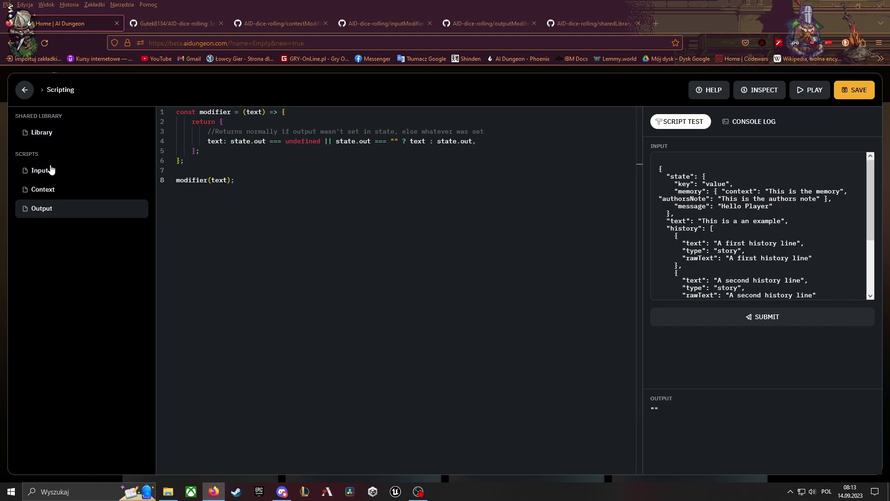
click(52, 170)
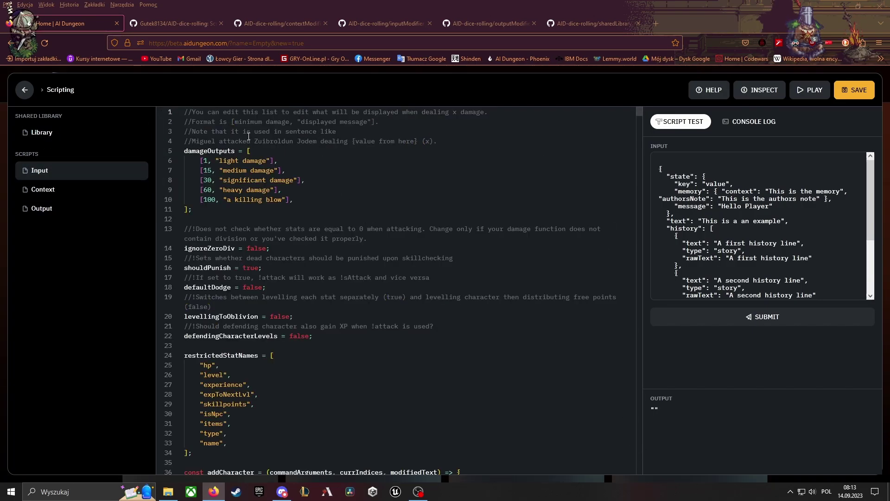
scroll(249, 135, down, 3)
scroll(278, 212, up, 3)
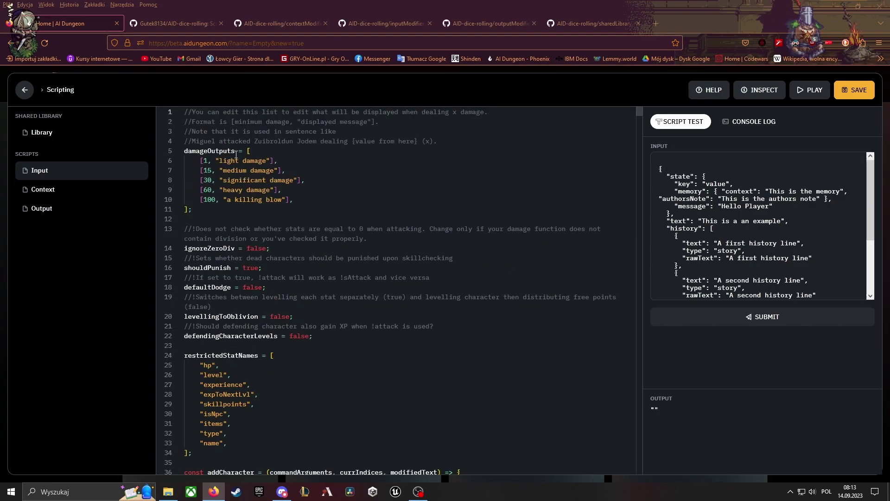
click(60, 139)
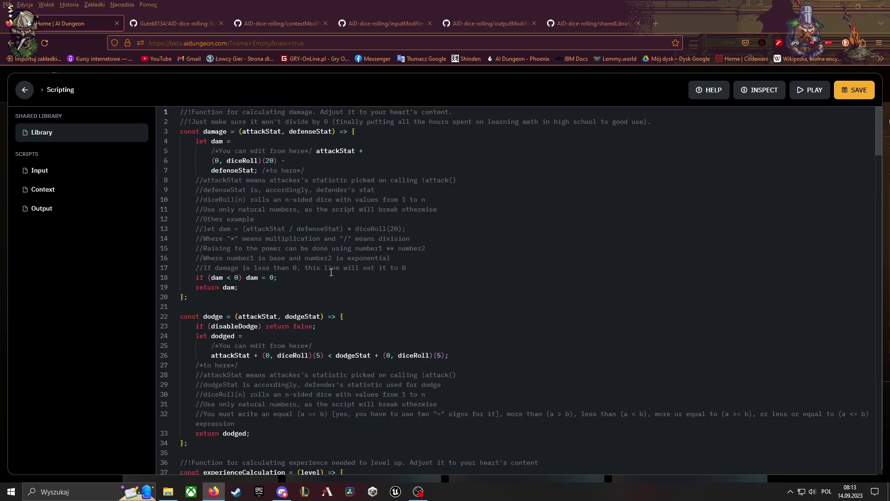
scroll(220, 142, down, 3)
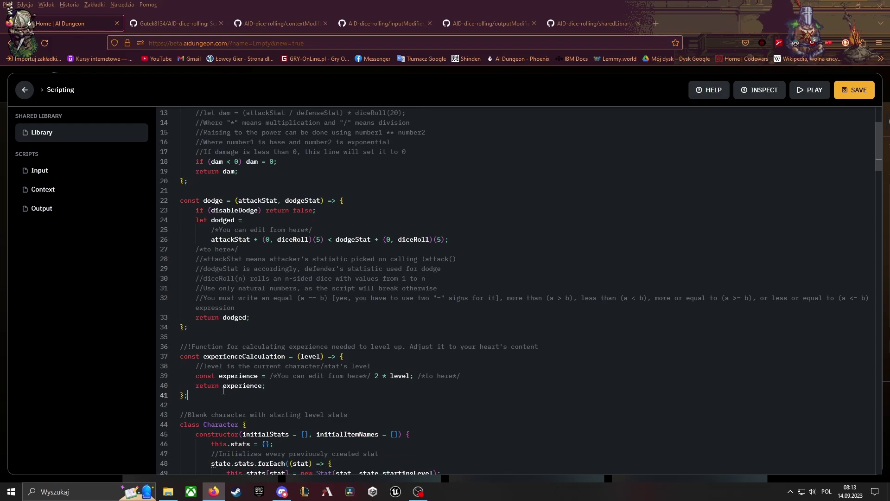
drag(223, 390, 213, 114)
click(324, 160)
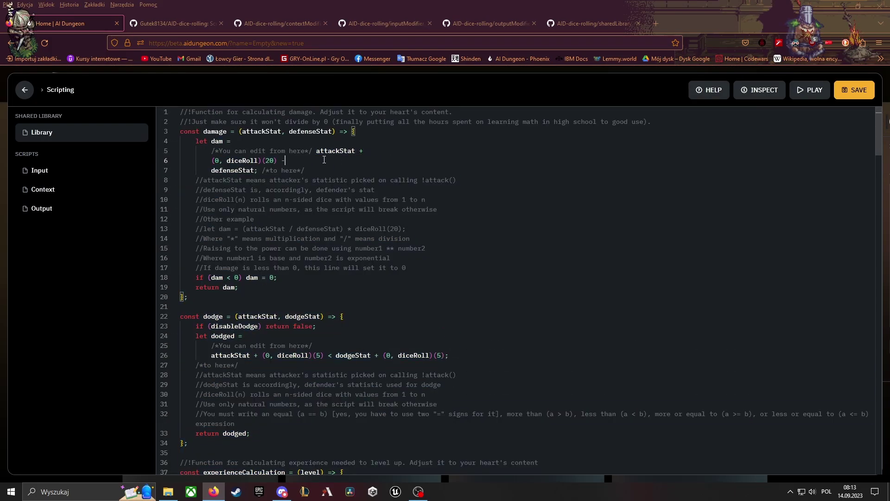
double_click(225, 129)
click(417, 142)
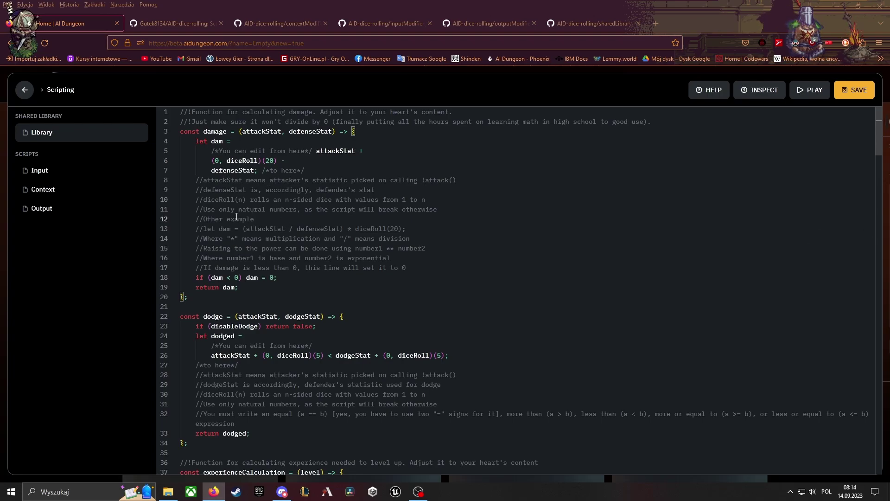
scroll(386, 249, down, 1)
scroll(450, 292, down, 3)
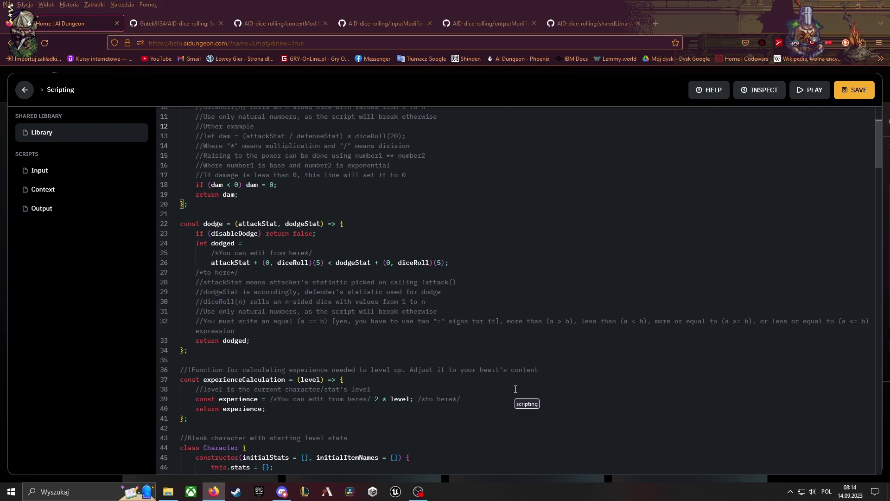
scroll(496, 357, up, 4)
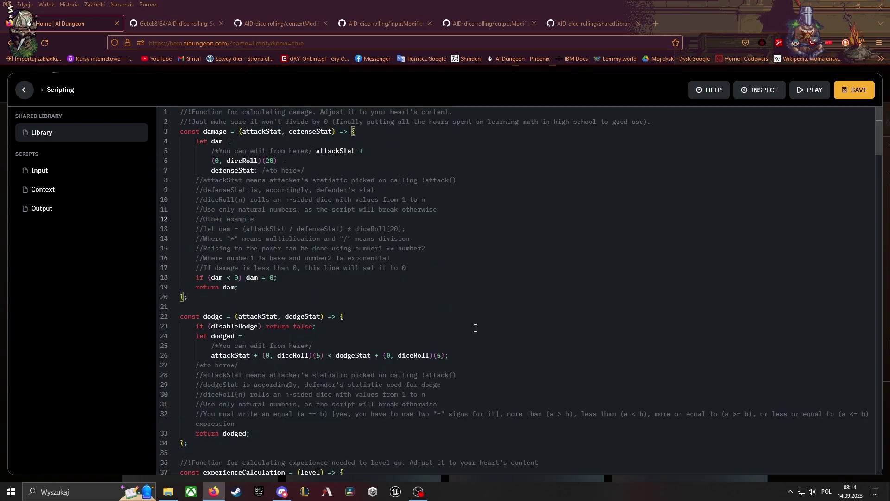
click(59, 173)
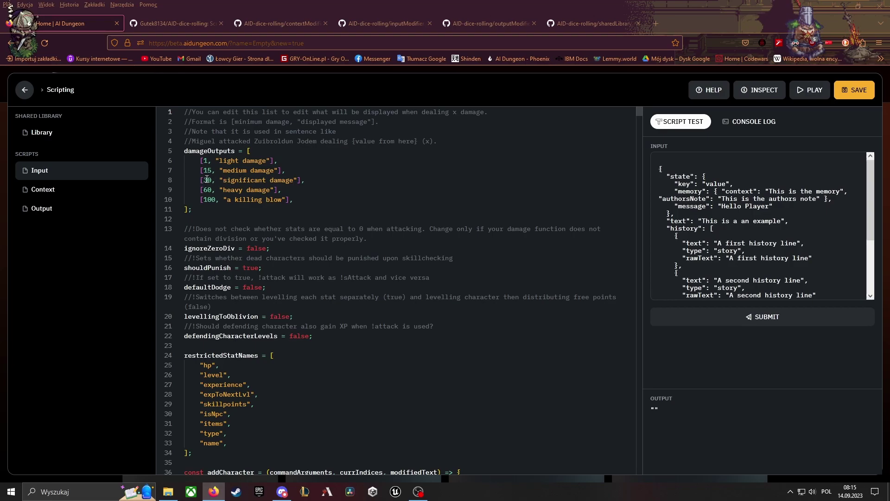
scroll(362, 226, down, 2)
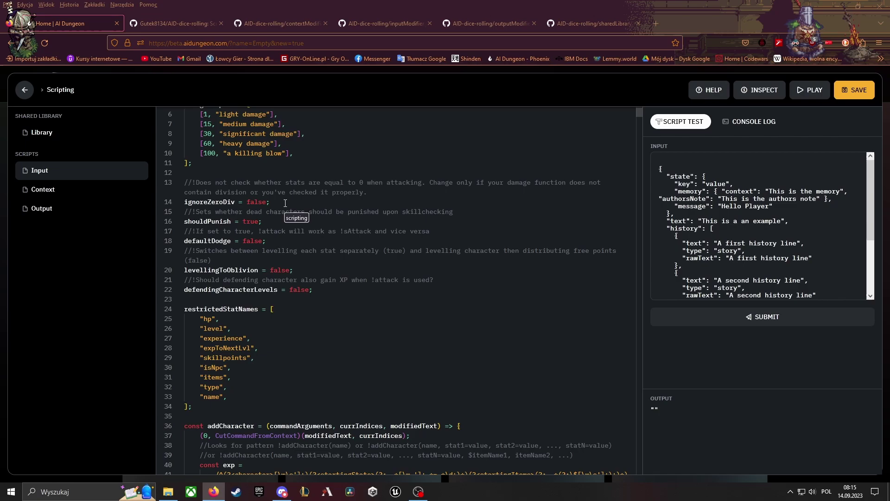
scroll(315, 191, up, 2)
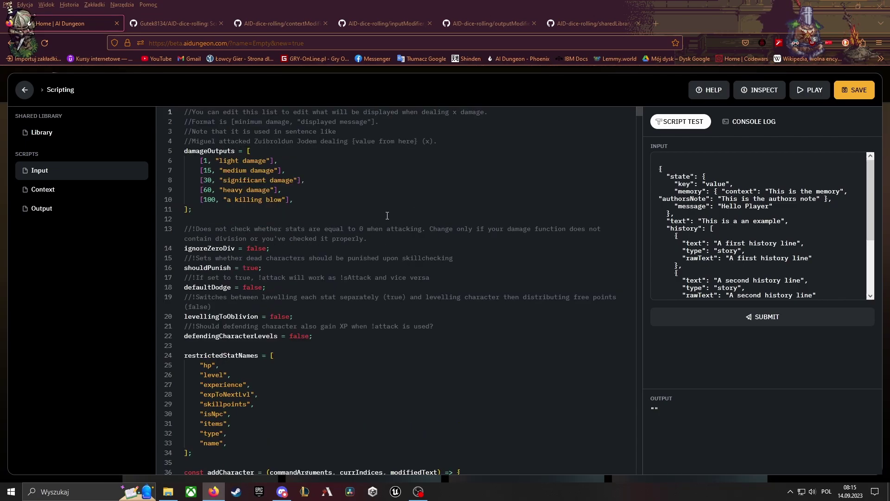
scroll(387, 216, down, 1)
click(407, 225)
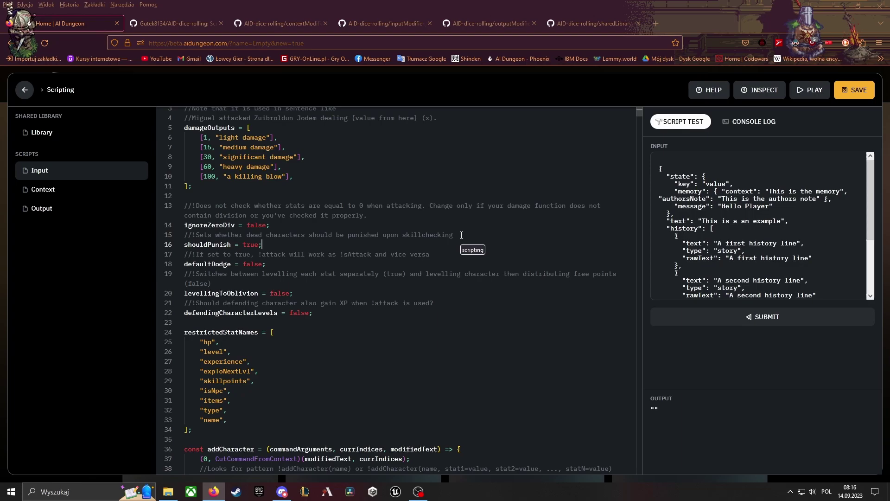
scroll(399, 220, down, 1)
- Title the scenario 'Video 2' in its details and finish it
click(399, 220)
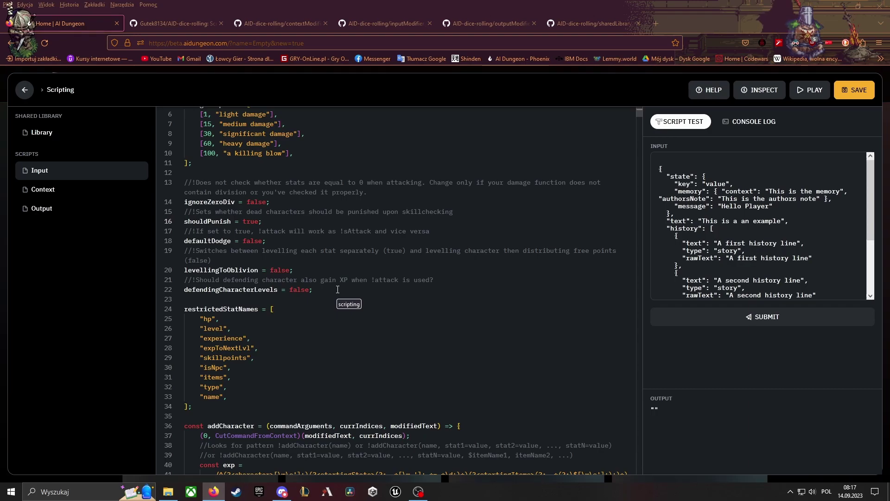
scroll(337, 289, up, 2)
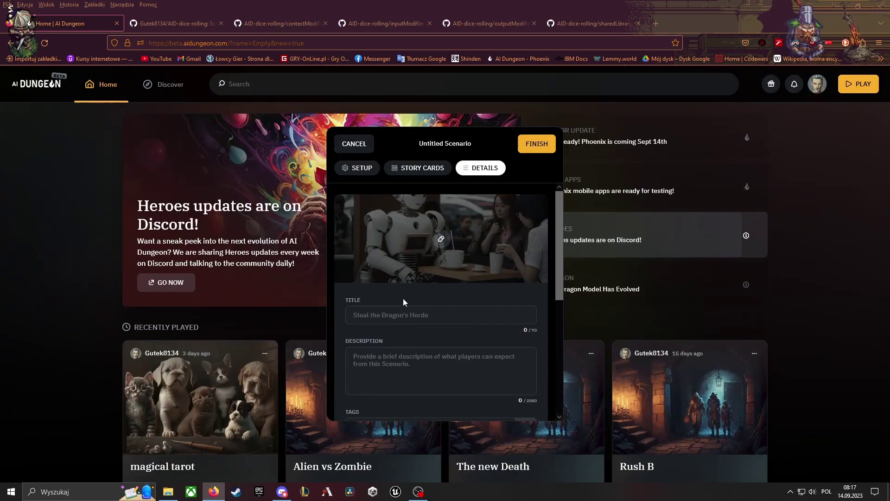
click(401, 308)
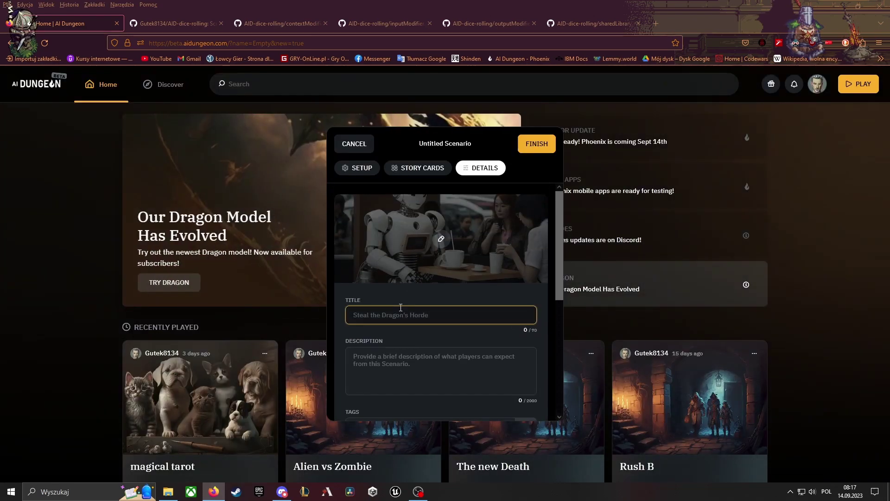
text(Video 2)
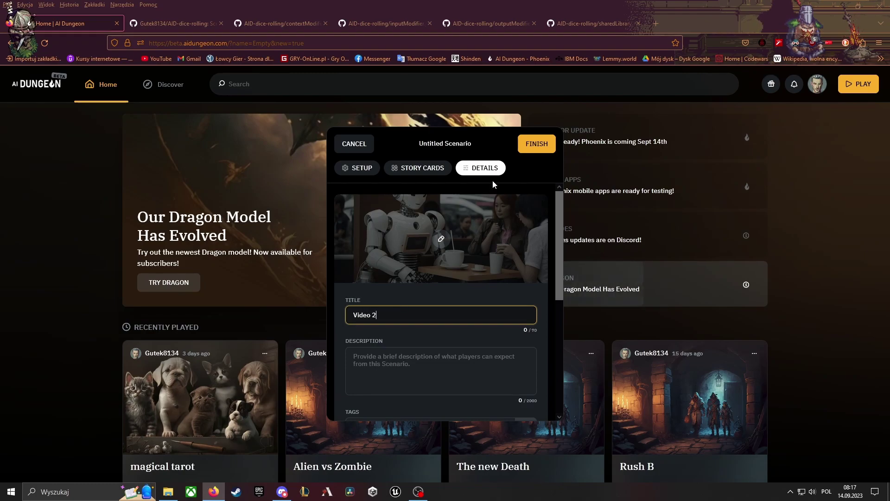
click(545, 151)
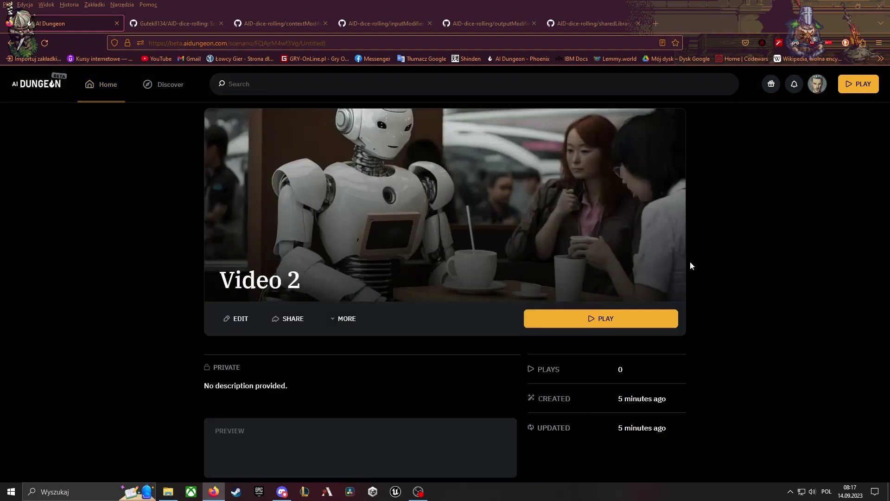
- Play Video 2 and submit !addcharacter for a named character with dexterity 5, sensei's power 100, hp 40
click(624, 323)
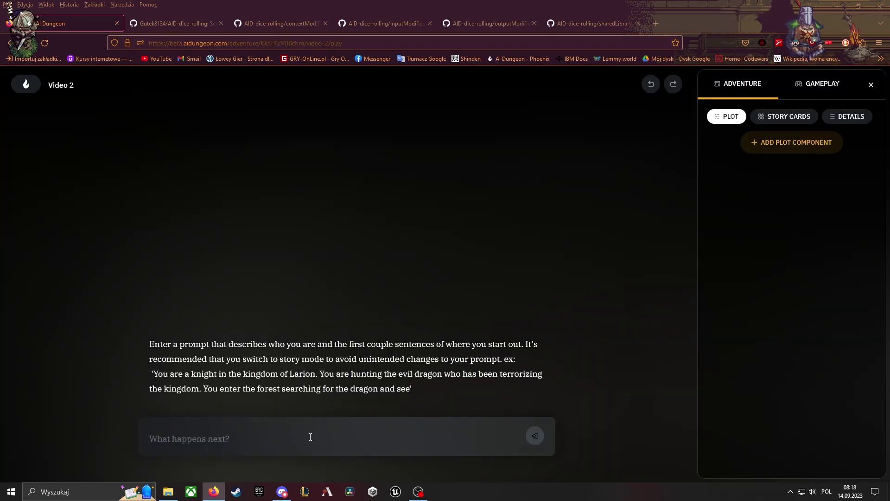
text(!add)
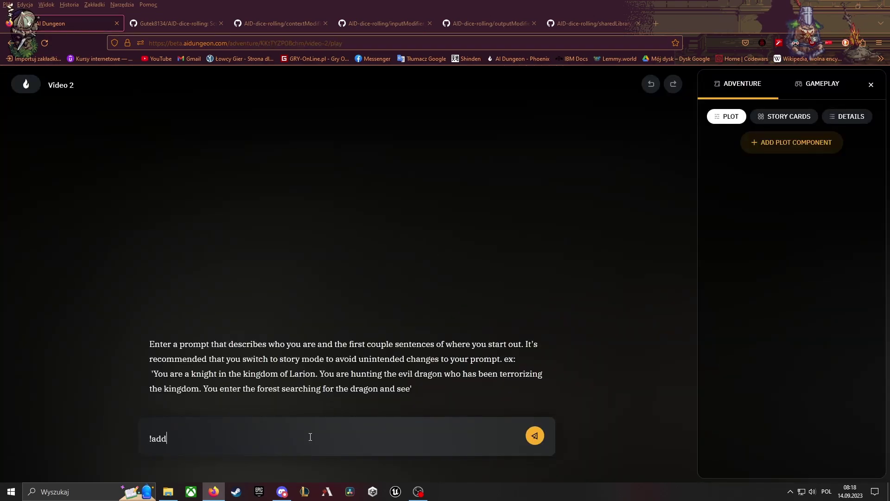
text(character(Miguel Booble,)
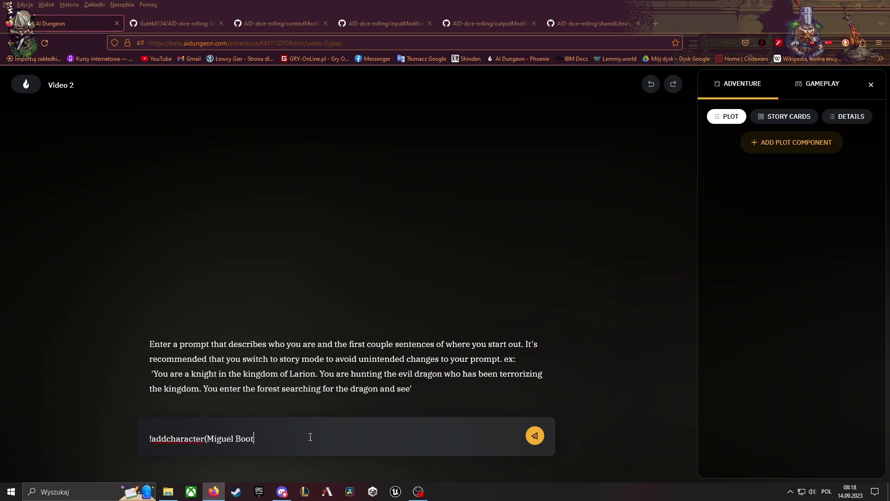
text( dexterity=5, sensei's power = 1)
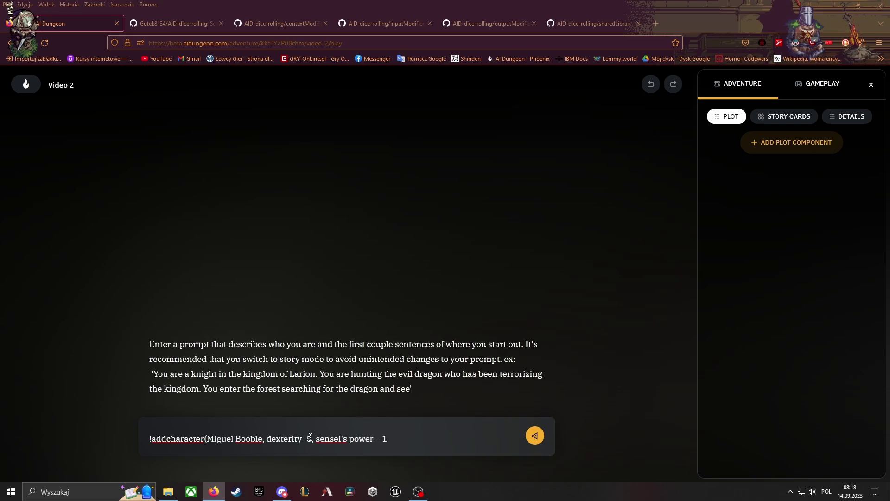
text(00, hp= 40))
key(Return)
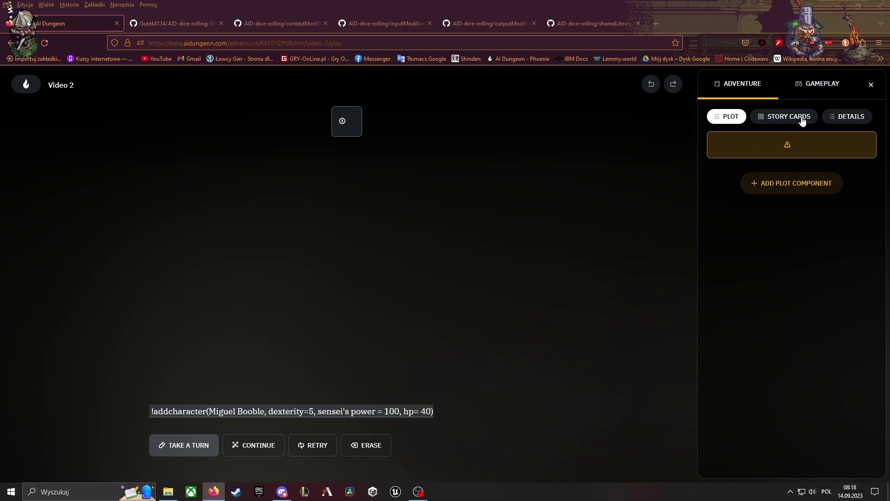
click(819, 85)
- Return to the adventure and read the new character's stats: hp 40, dex 5, sensei's power 100, no items
click(754, 84)
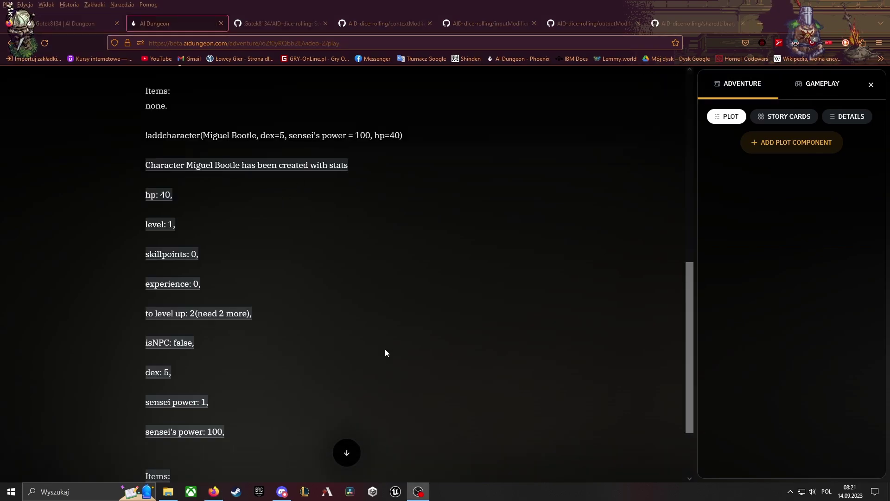
scroll(392, 335, down, 2)
scroll(392, 335, up, 2)
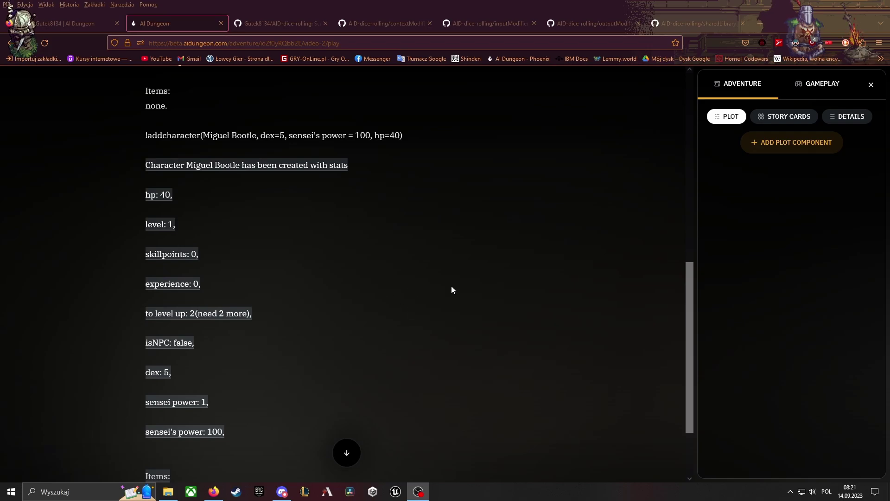
scroll(454, 288, up, 10)
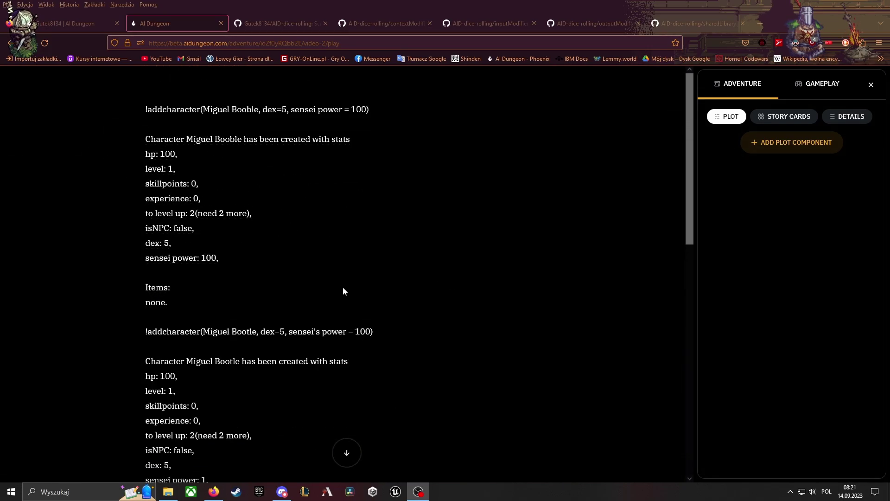
scroll(346, 288, down, 5)
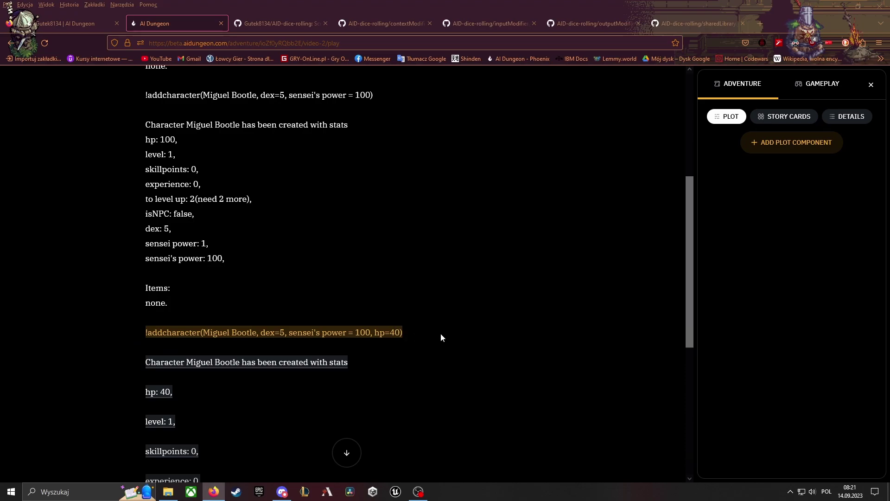
scroll(441, 333, down, 4)
scroll(440, 333, down, 2)
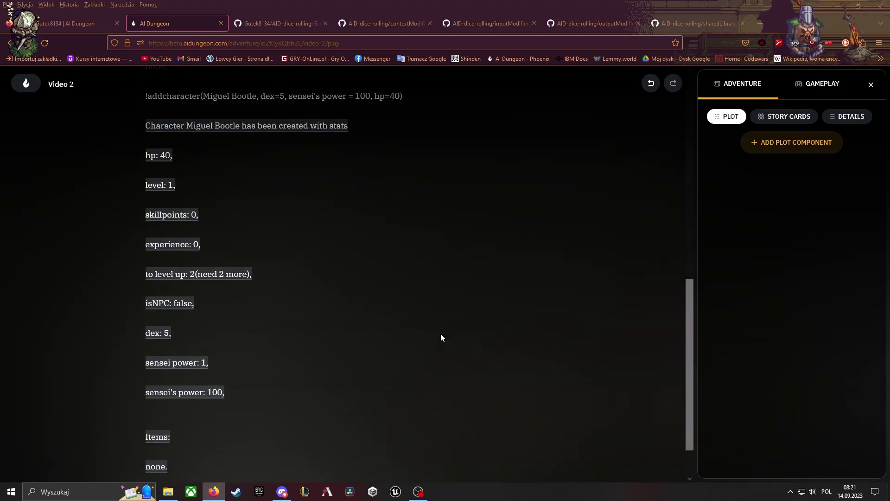
scroll(440, 333, up, 1)
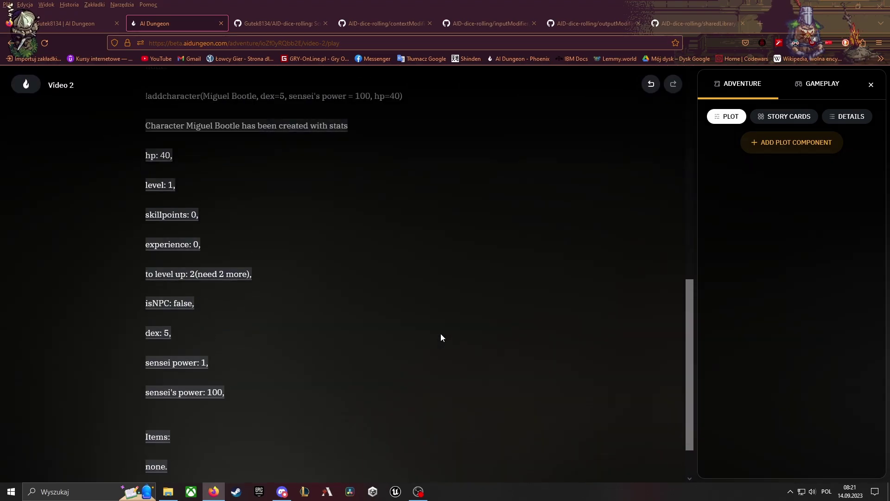
scroll(440, 333, down, 1)
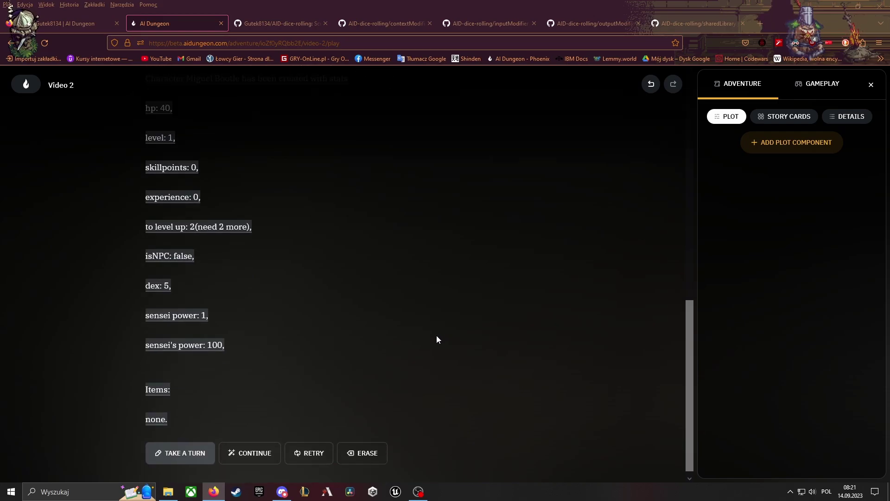
scroll(437, 339, up, 1)
scroll(437, 333, down, 1)
scroll(437, 333, up, 1)
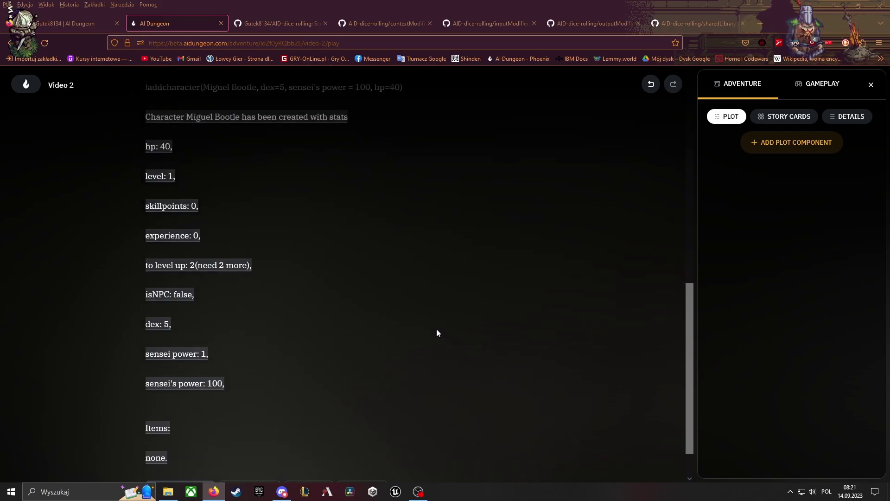
scroll(437, 333, down, 1)
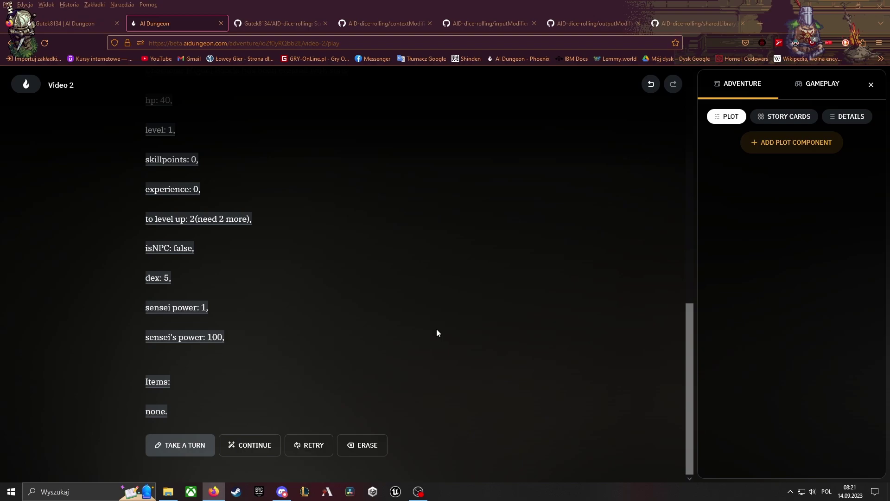